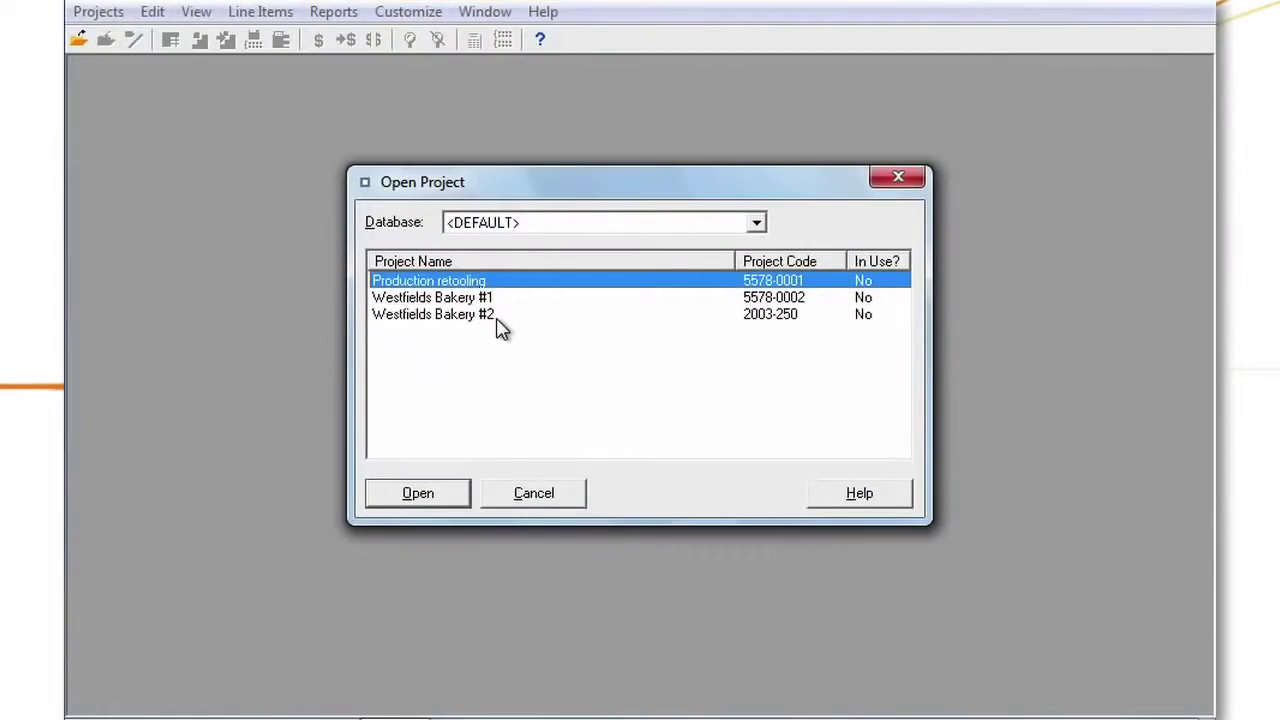
Open Westfields Bakery #2 and view the Project Spending Timeline, then Spending Comparison to Budgets charts.
left_click(497, 322)
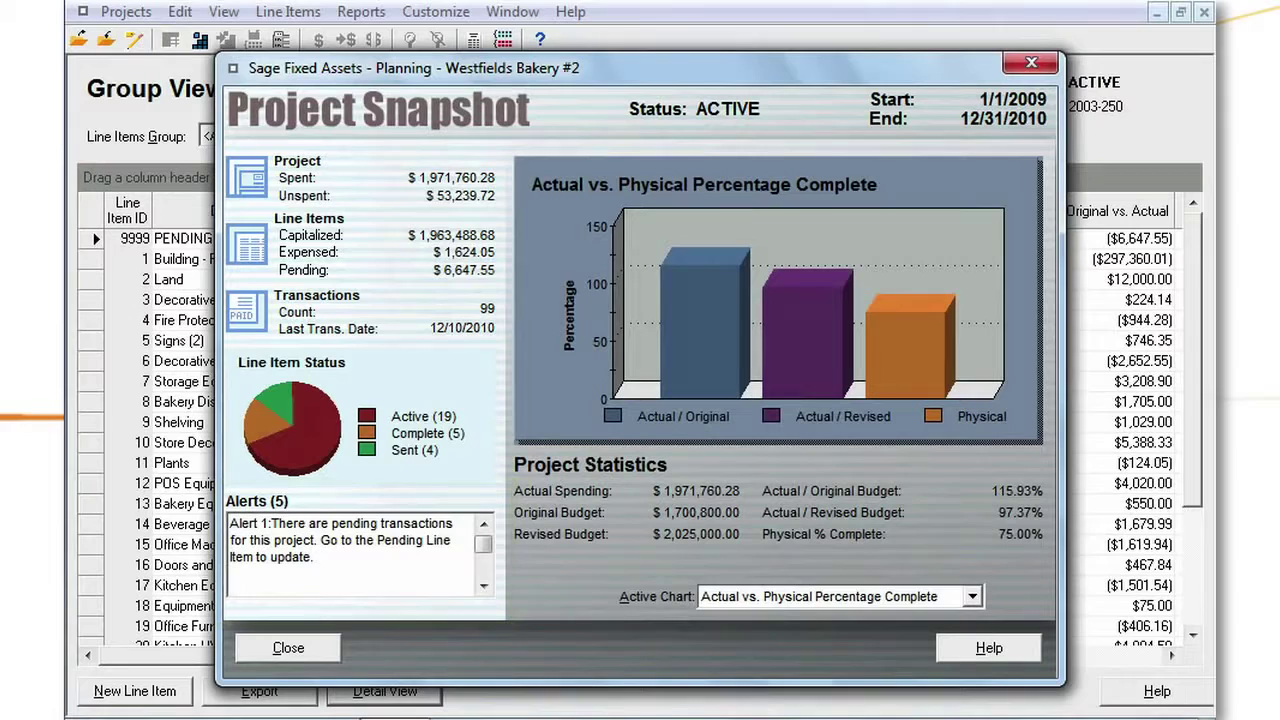
left_click(971, 596)
left_click(958, 637)
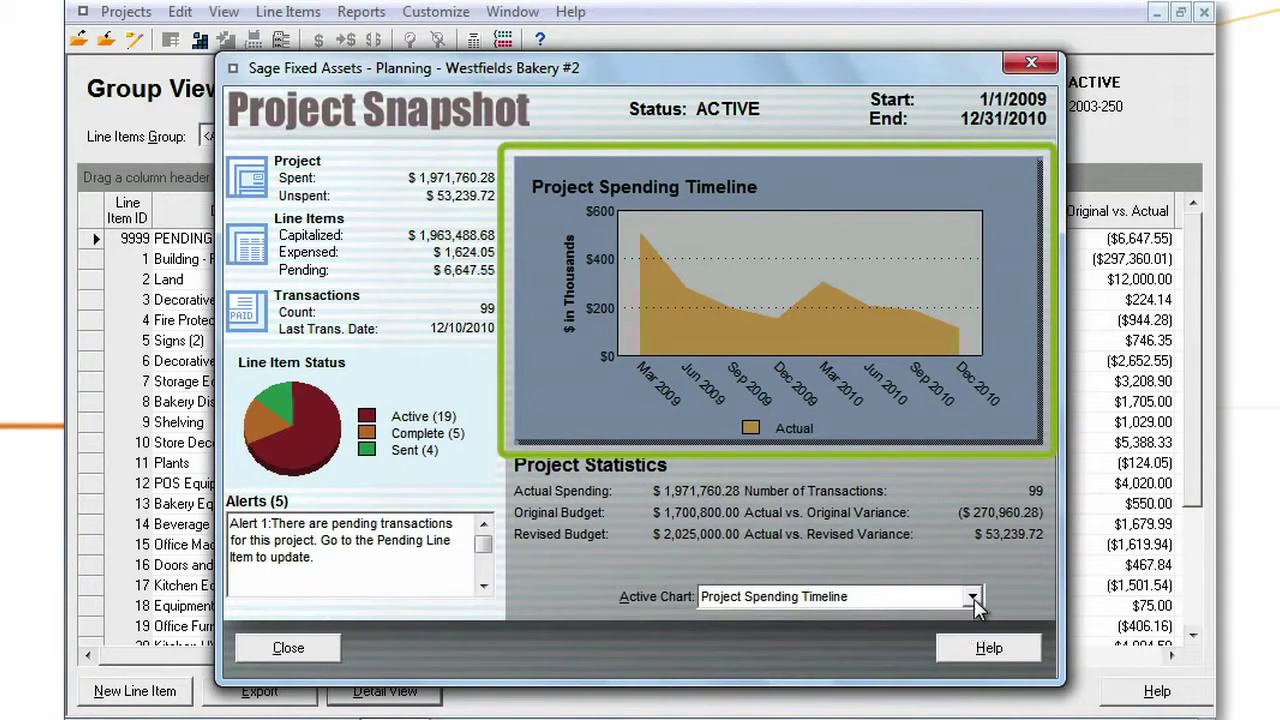
left_click(972, 597)
left_click(957, 614)
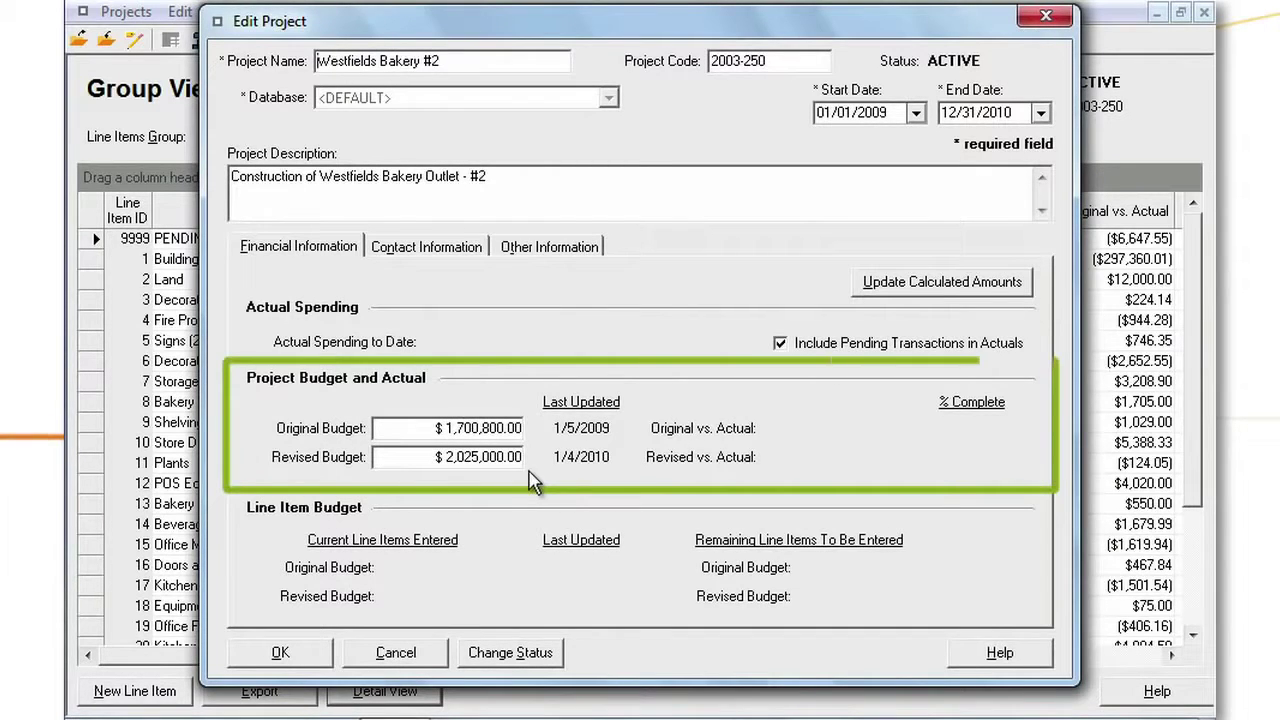
Review the project's Contact Information and Other Information tabs, then close the project details.
left_click(424, 250)
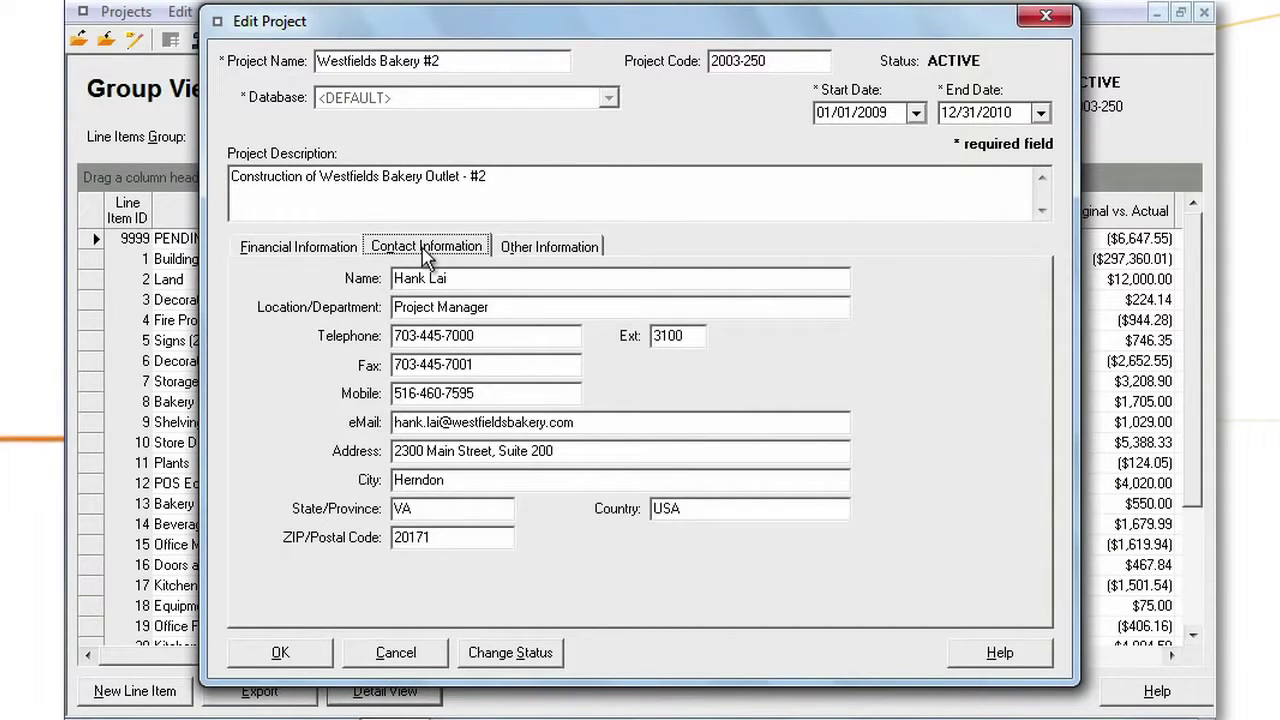
left_click(566, 250)
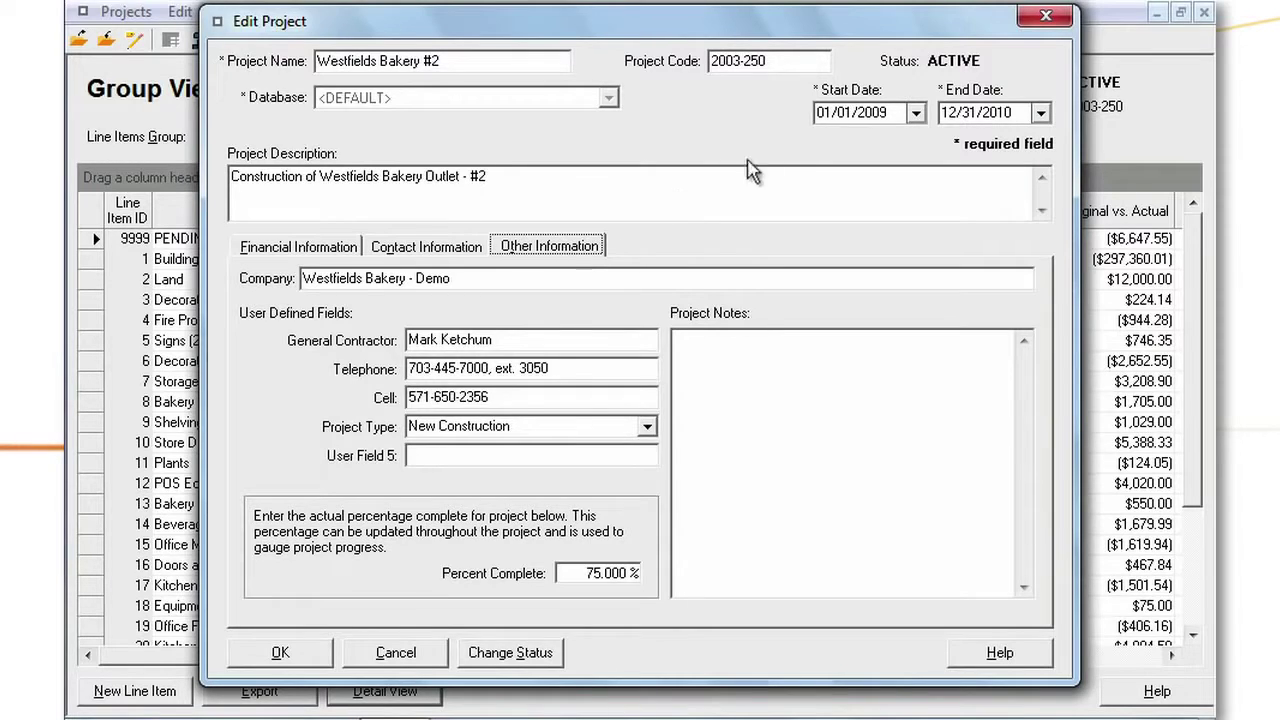
left_click(1045, 16)
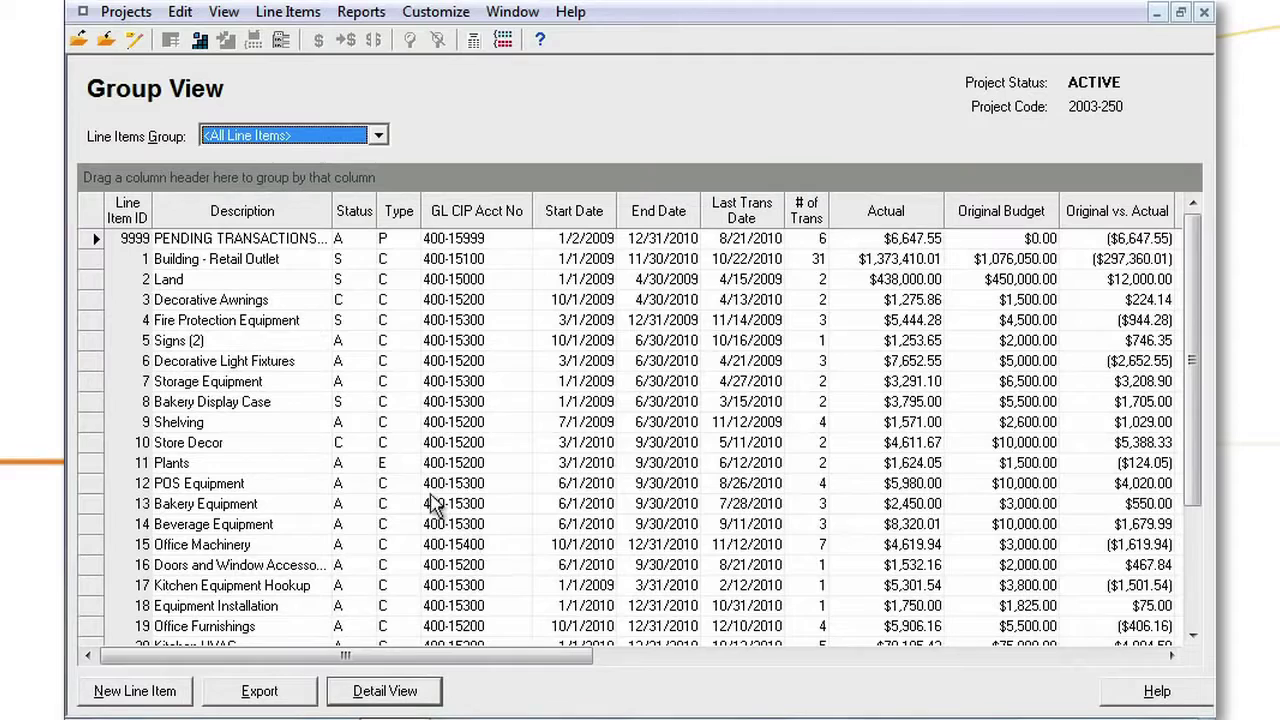
Sort by Line Item ID, briefly group by GL CIP Acct No, then open line item 15, Office Machinery.
left_click(128, 218)
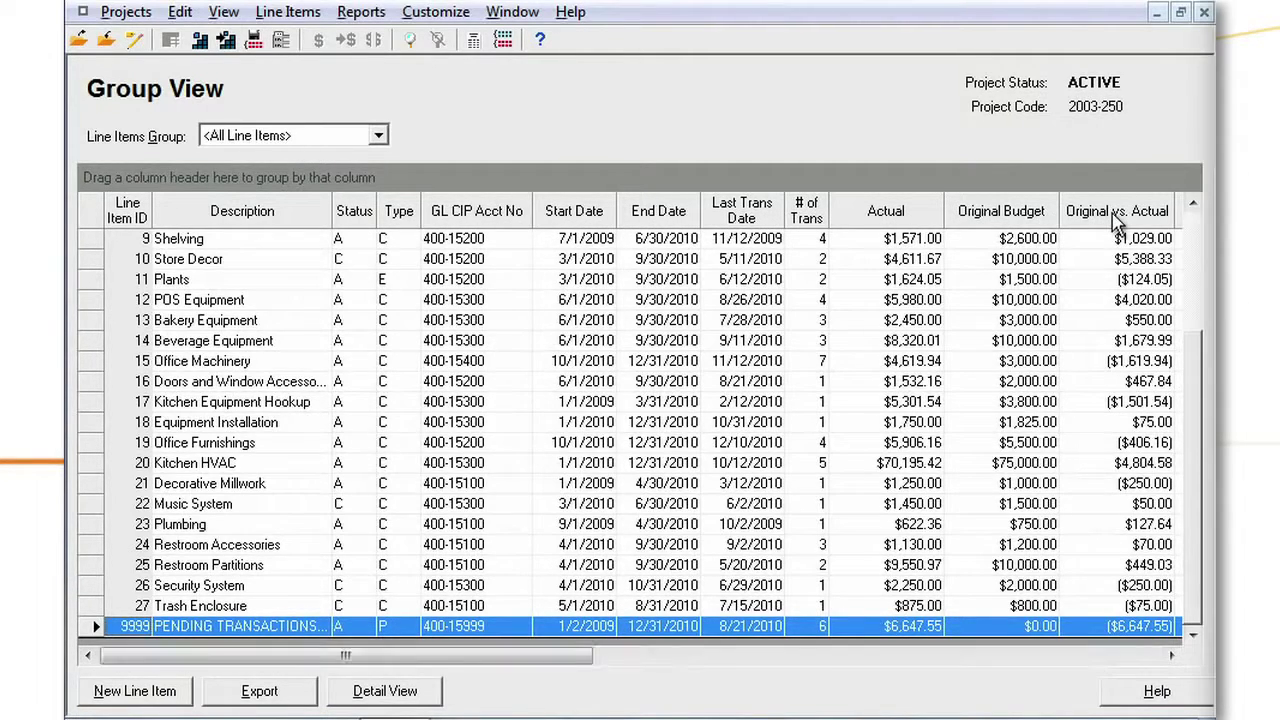
left_click_drag(479, 203, 478, 183)
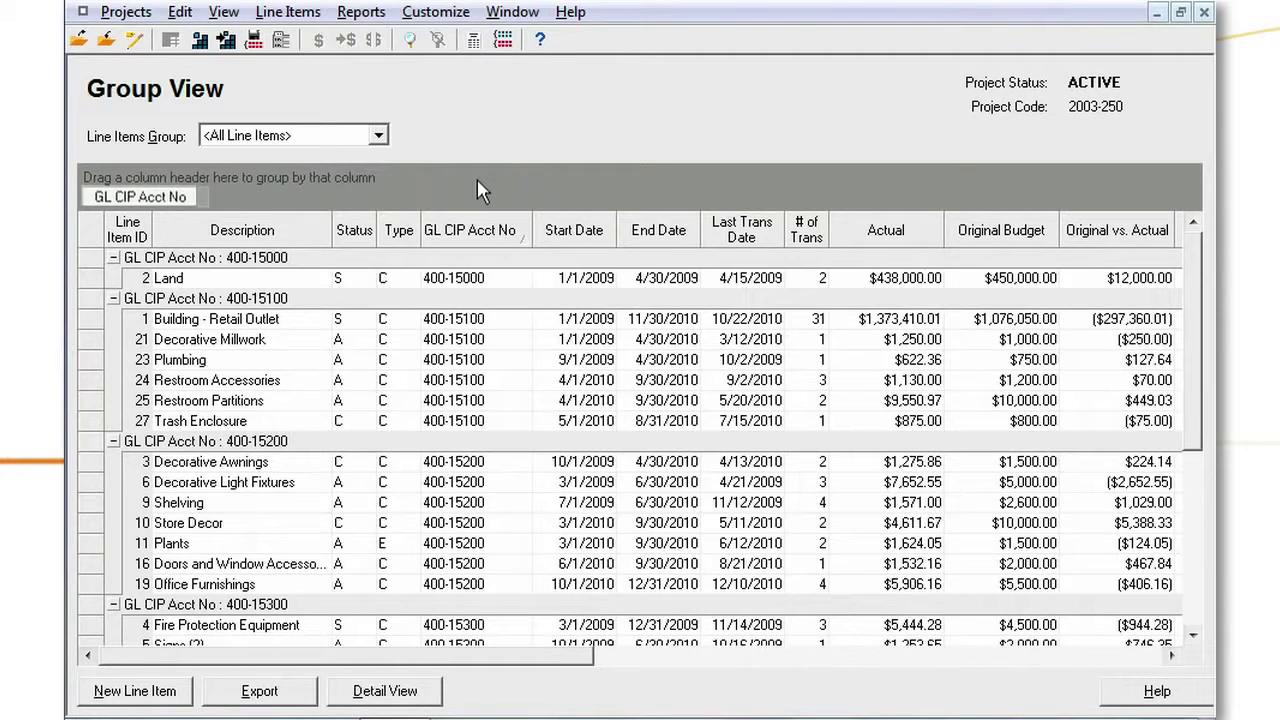
left_click_drag(128, 196, 472, 205)
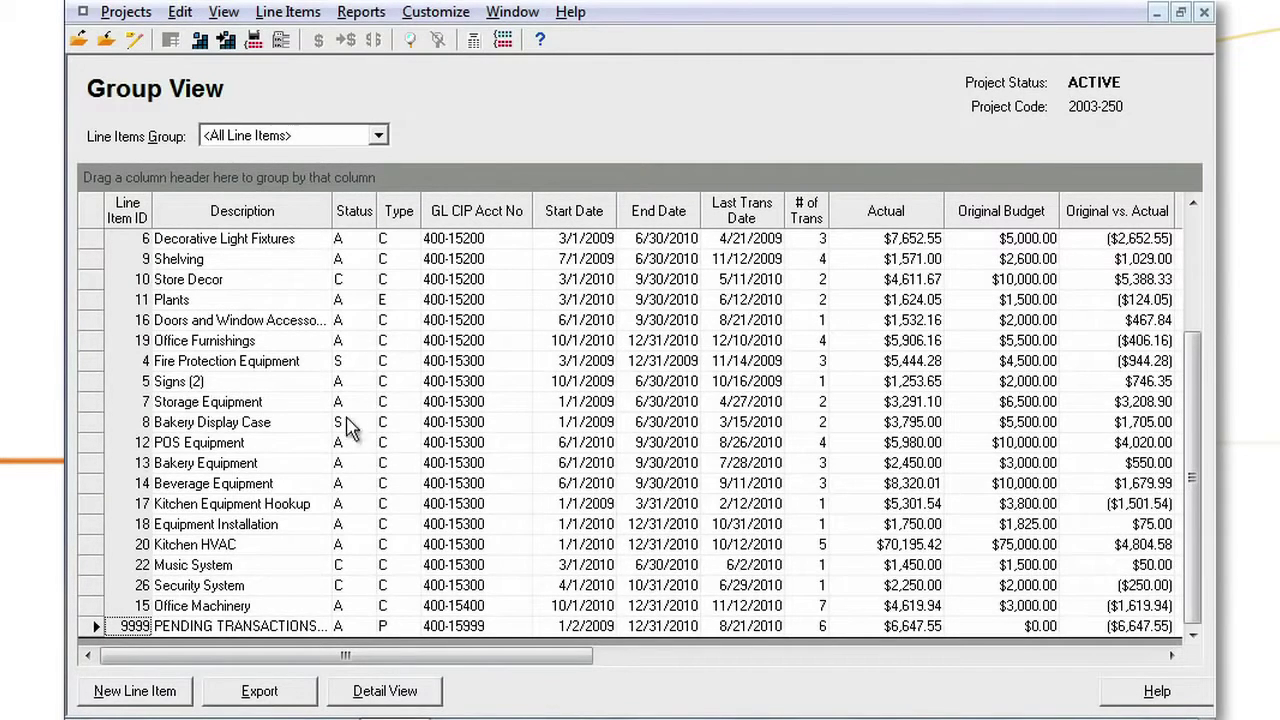
double_click(228, 610)
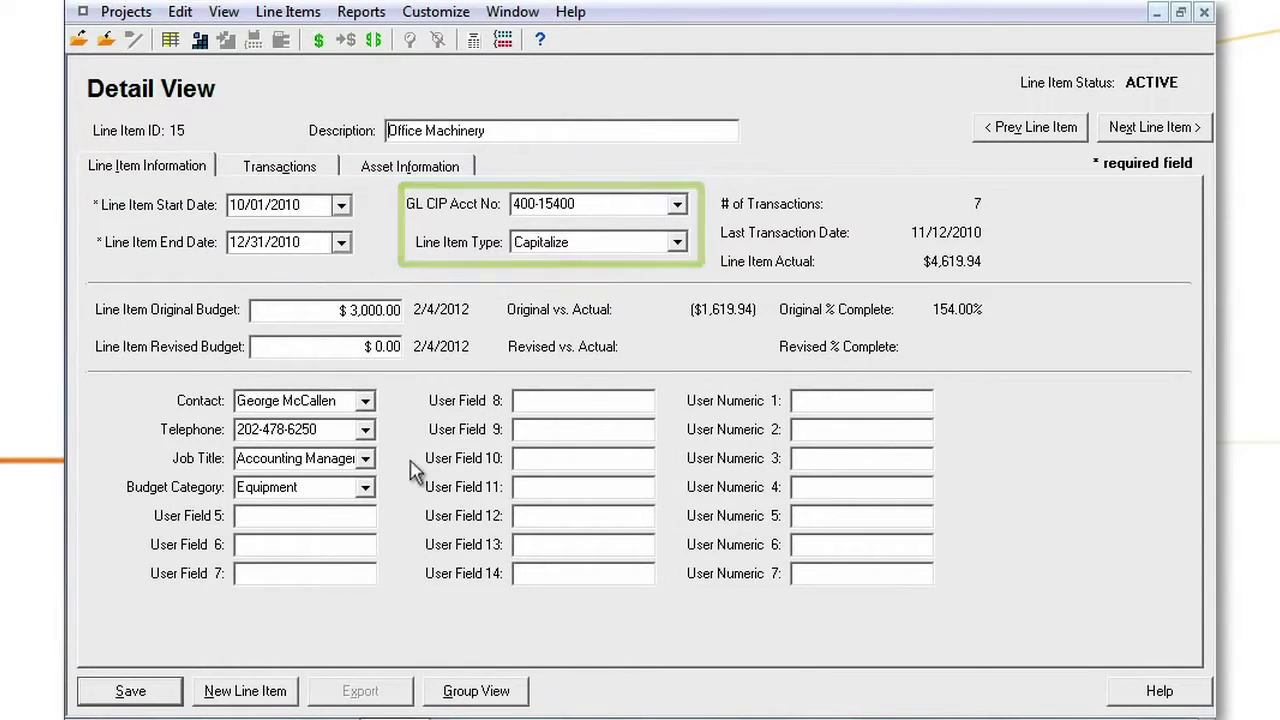
Leave the Line Item Type unchanged and set Office Machinery's revised budget to $5,000.
left_click(677, 243)
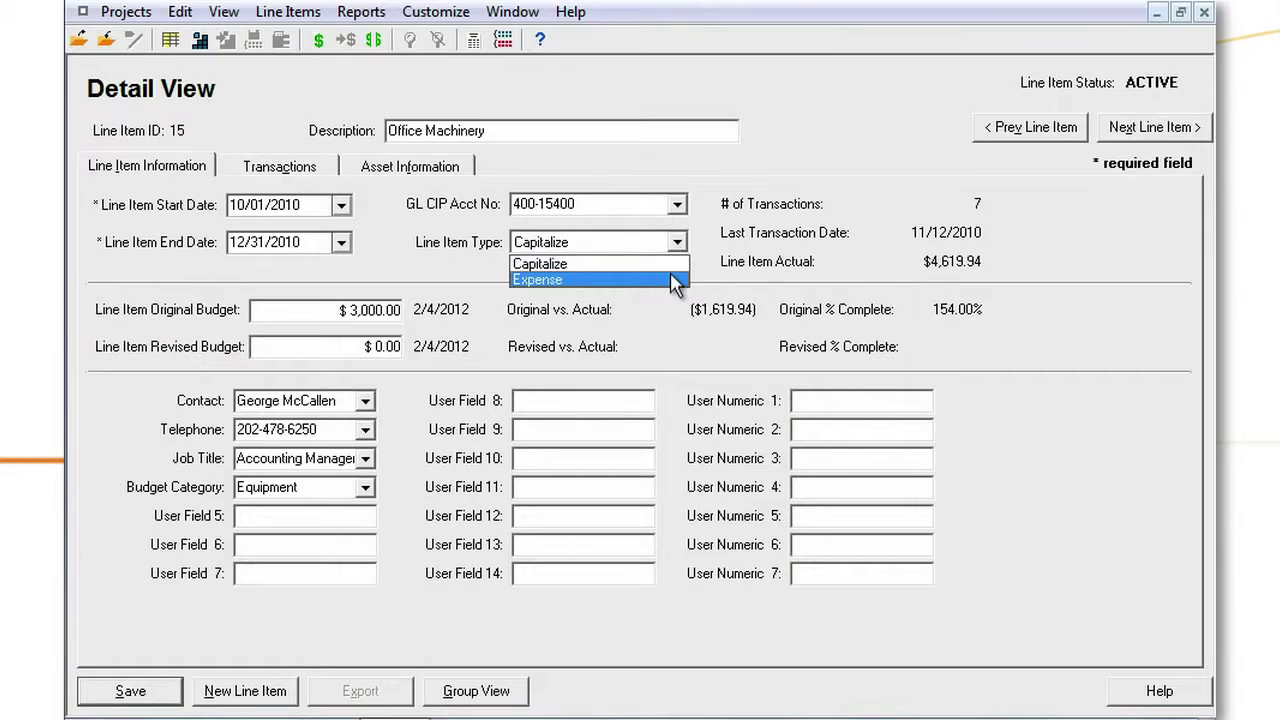
key("Escape")
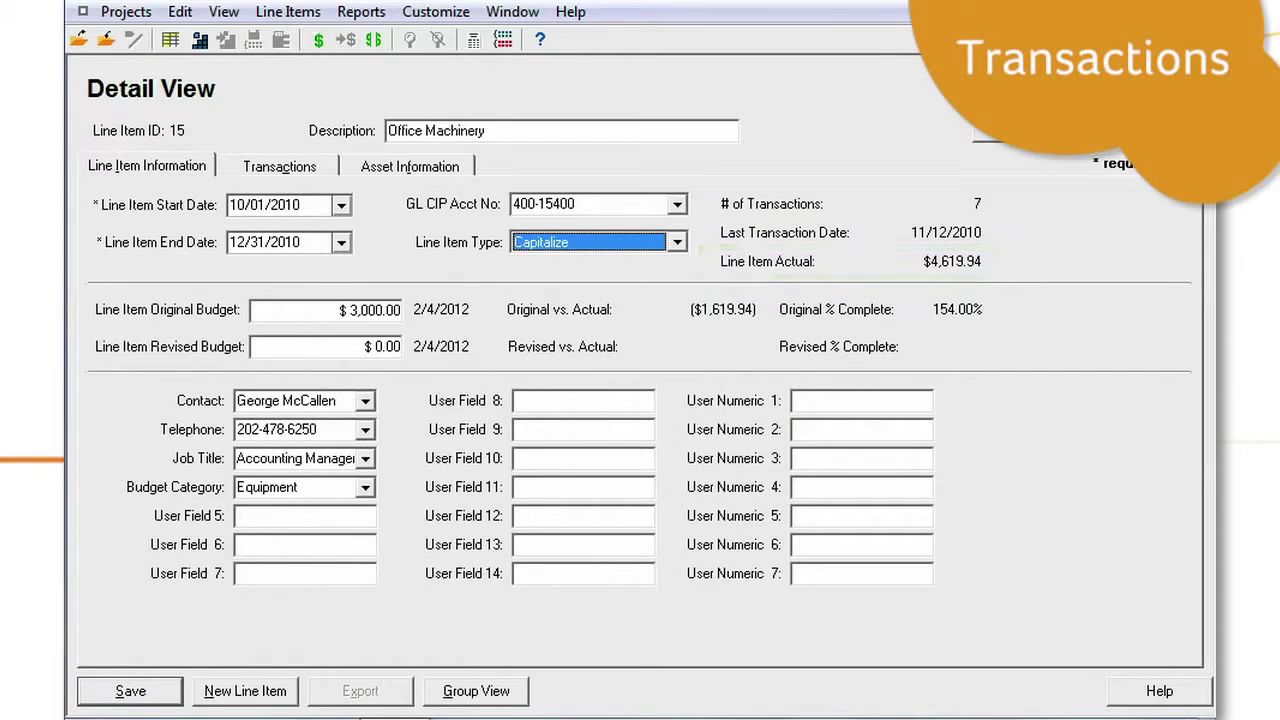
double_click(386, 347)
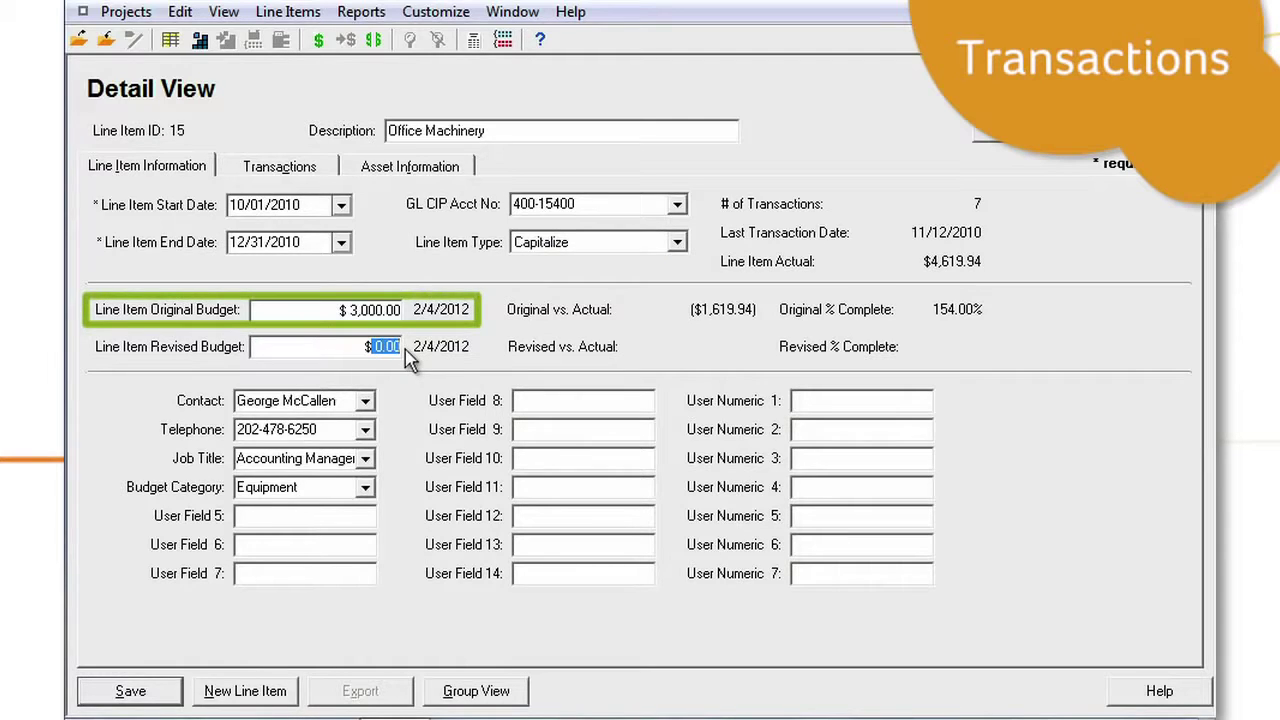
type("500")
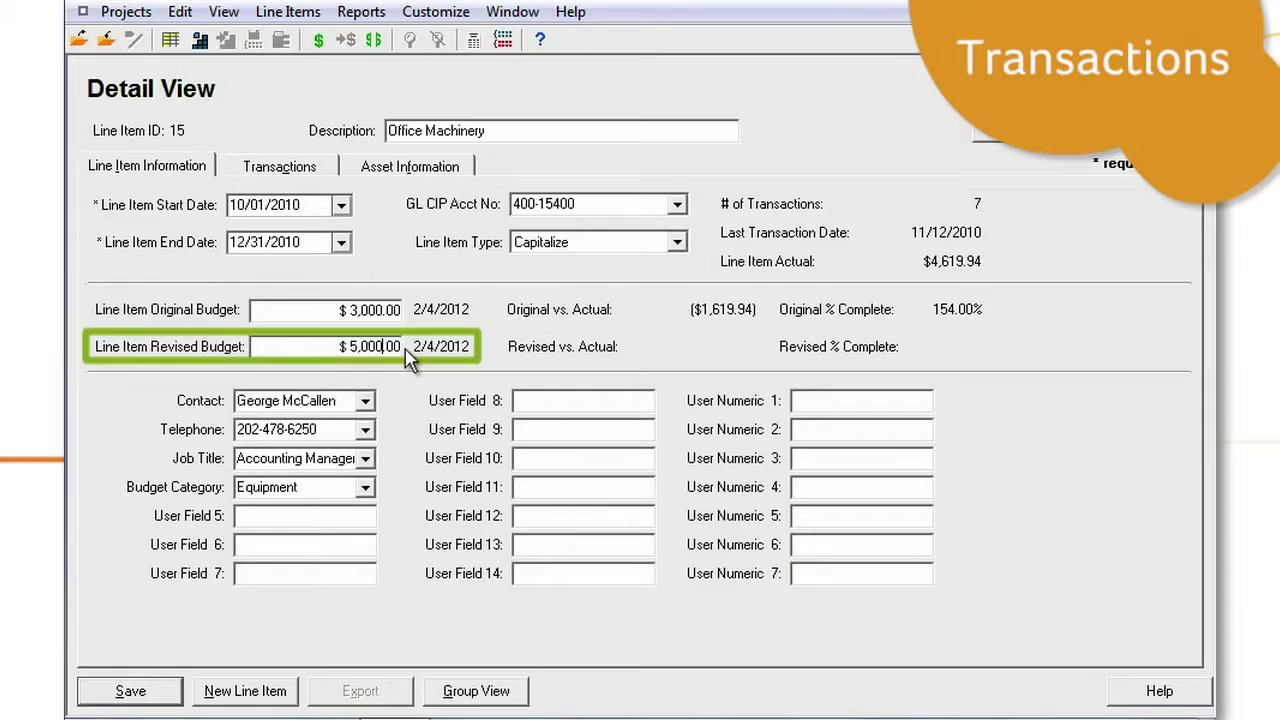
key("Tab")
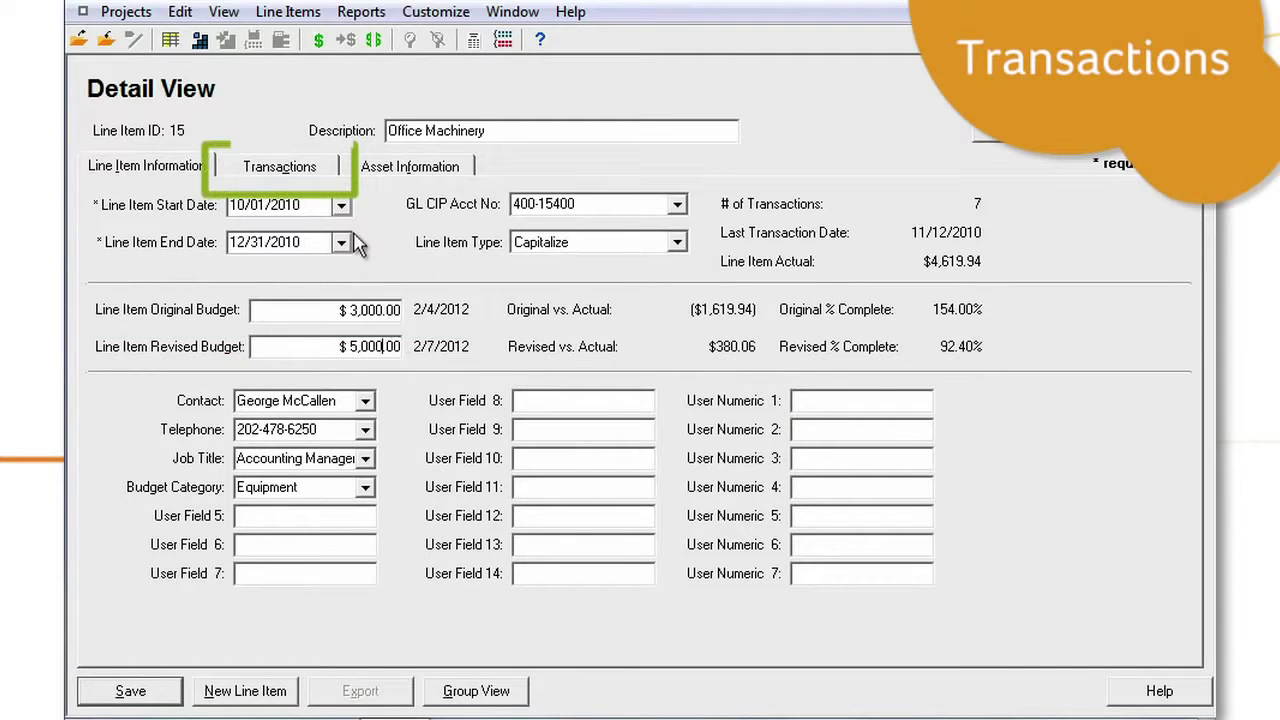
List Office Machinery's transactions and inspect the details of transaction 51, Calculator.
left_click(330, 176)
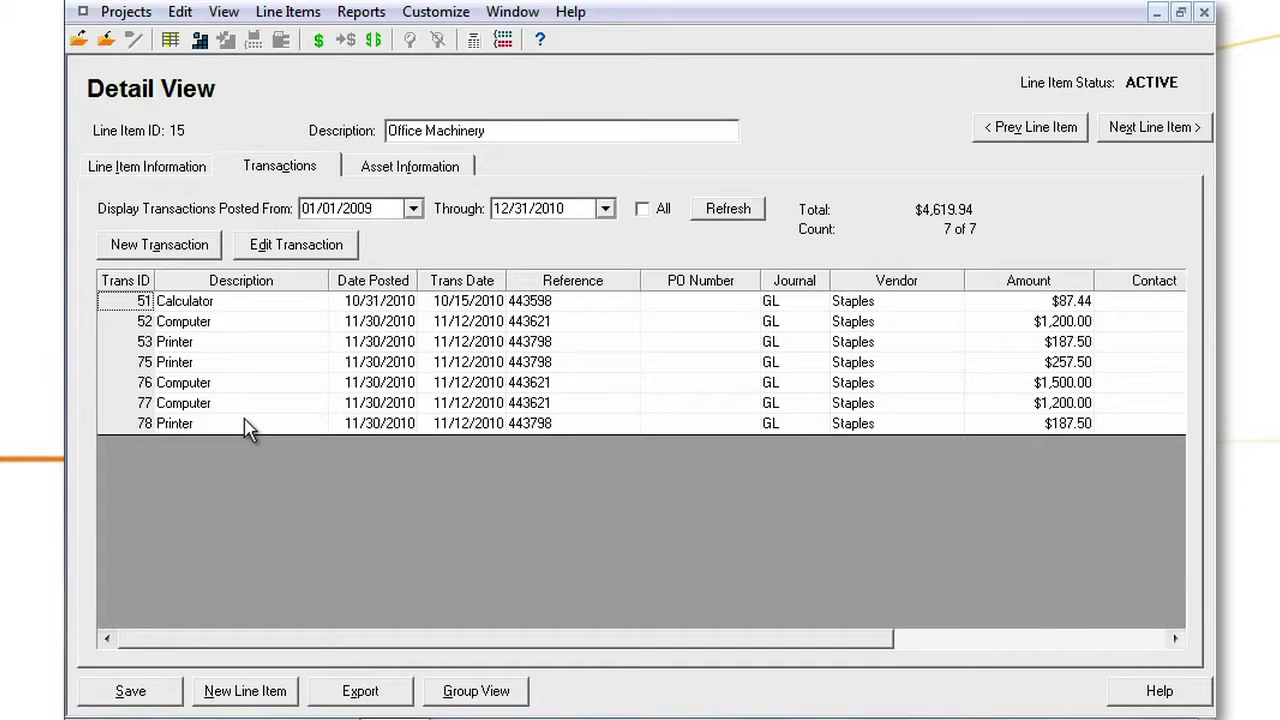
left_click(233, 305)
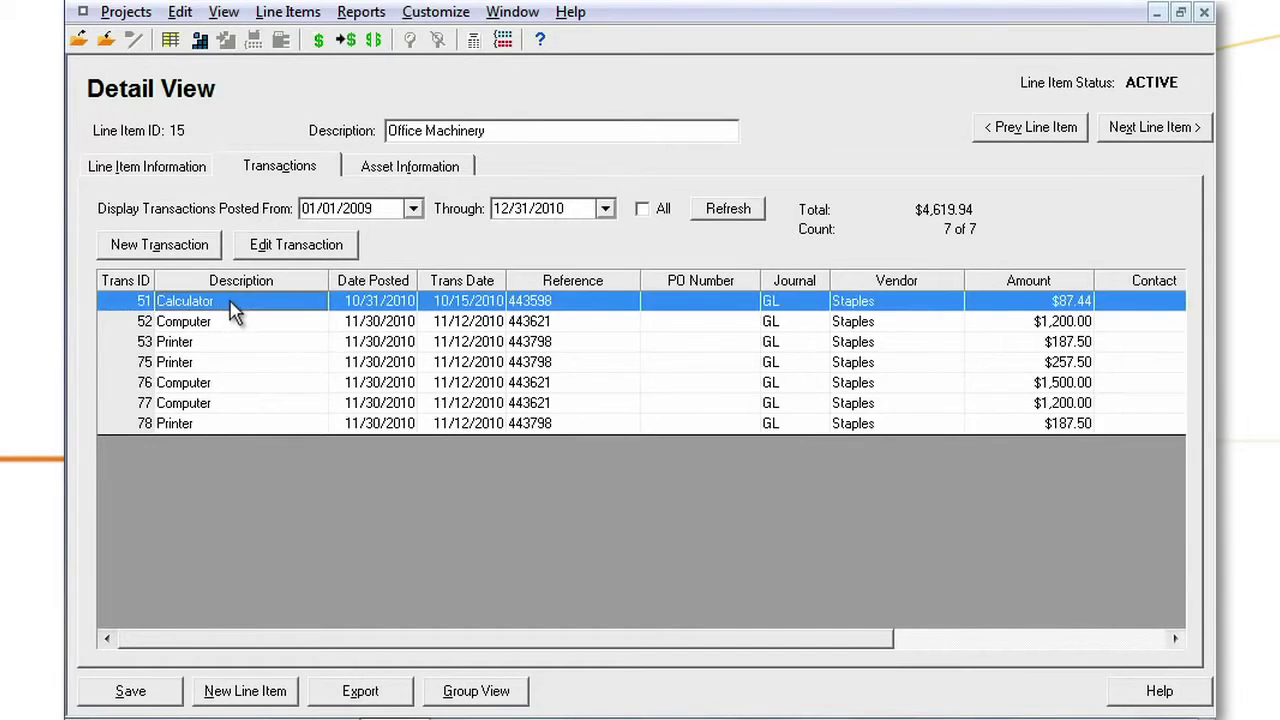
double_click(233, 310)
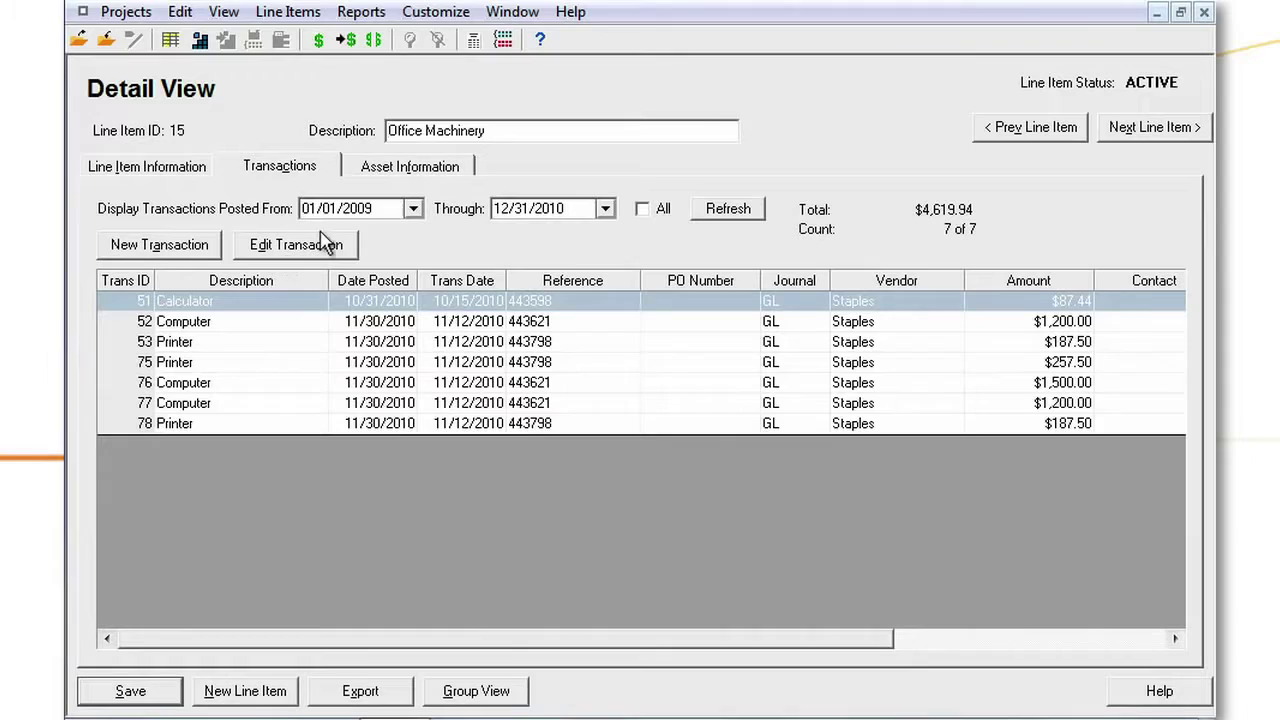
Set Spending Complete to Yes on Office Machinery's Asset Information tab.
left_click(406, 174)
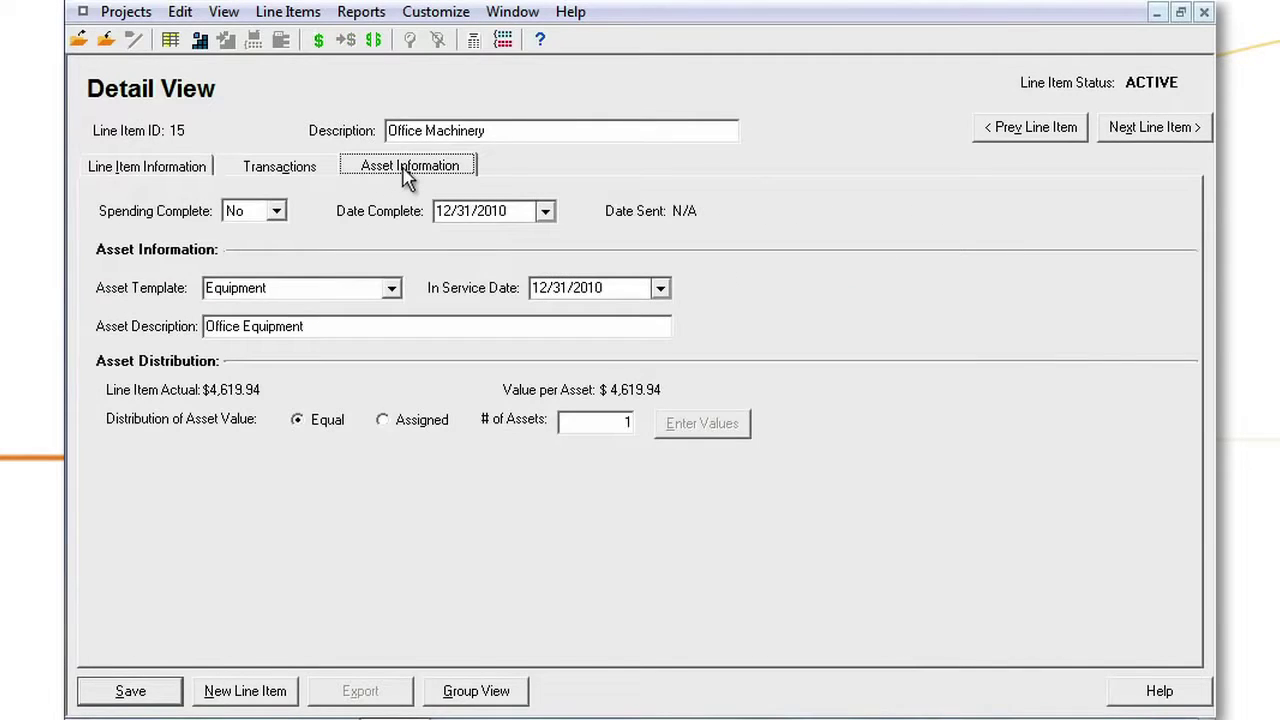
left_click(277, 212)
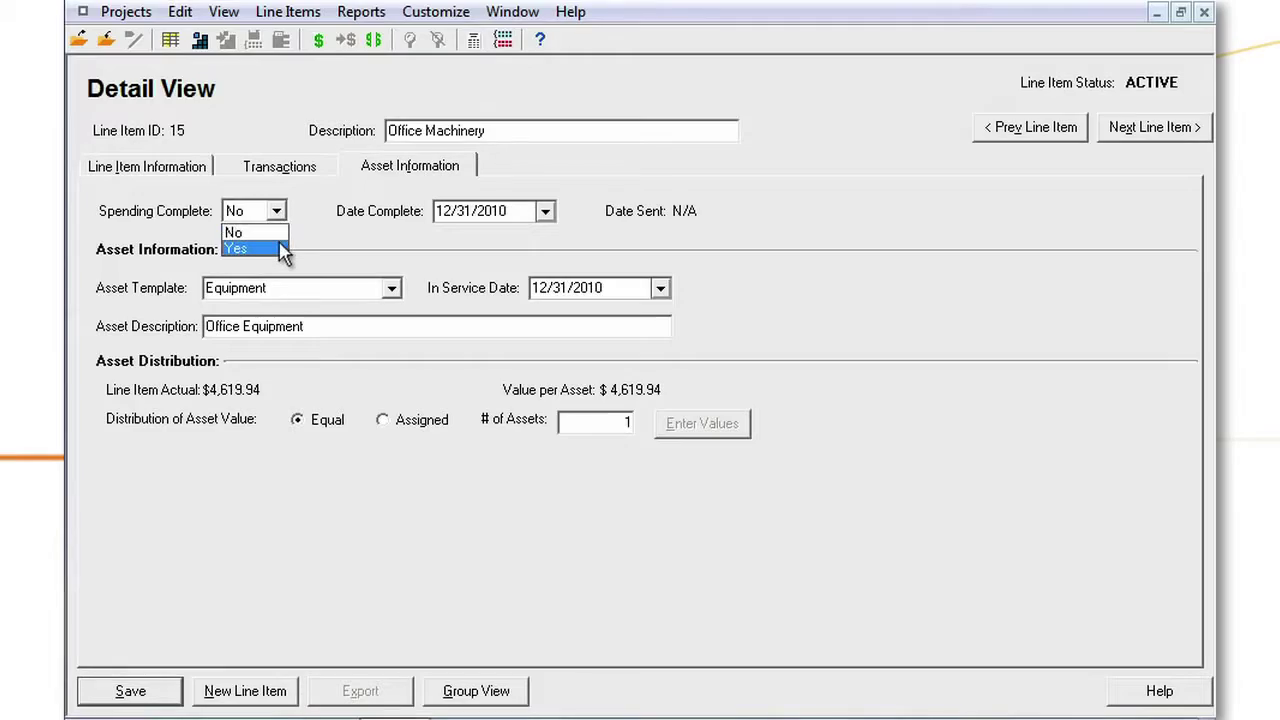
left_click(280, 249)
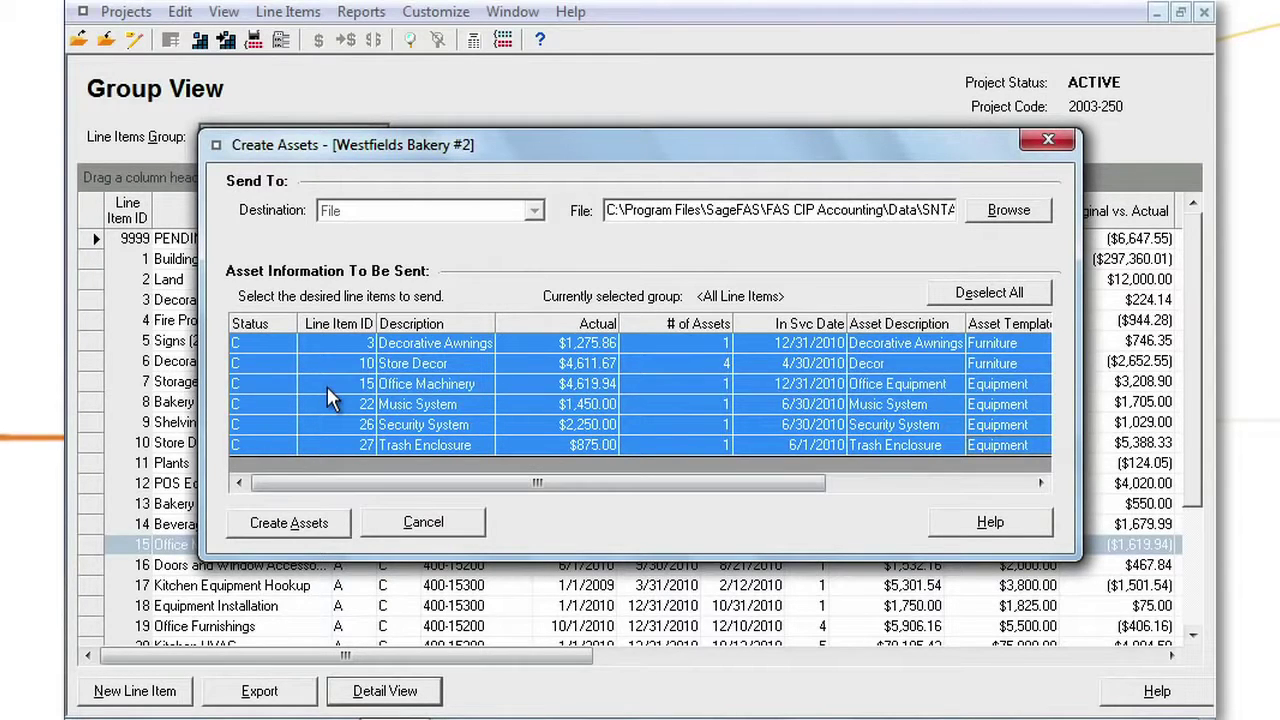
Submit the Create Assets dialog for the six completed line items, including Office Machinery.
left_click(247, 530)
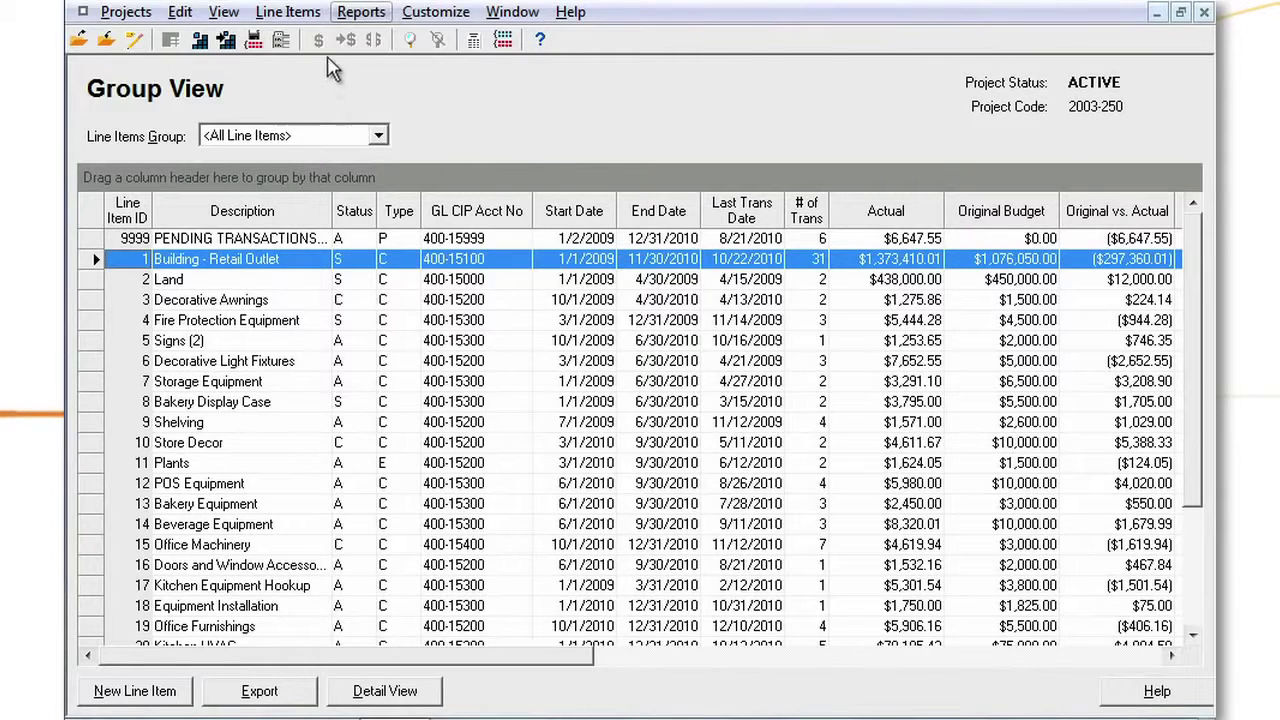
Preview the Transaction Information report from the Reports menu.
left_click(340, 22)
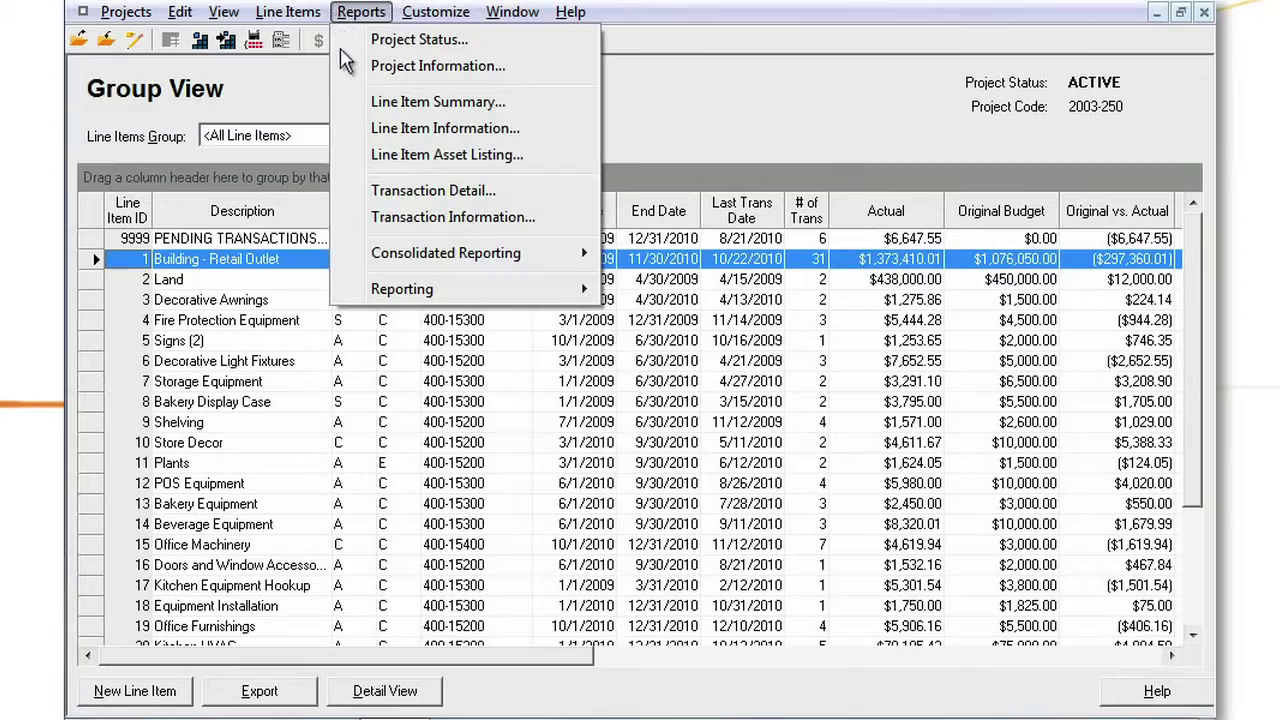
left_click(368, 228)
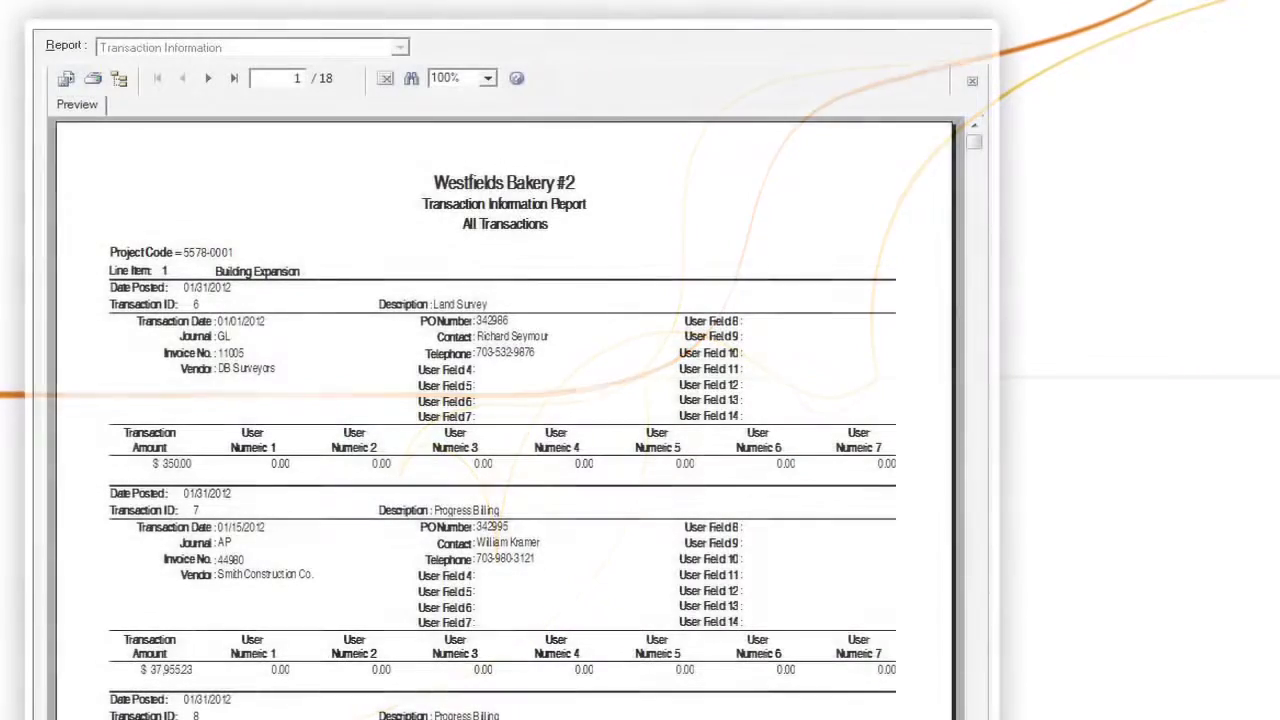